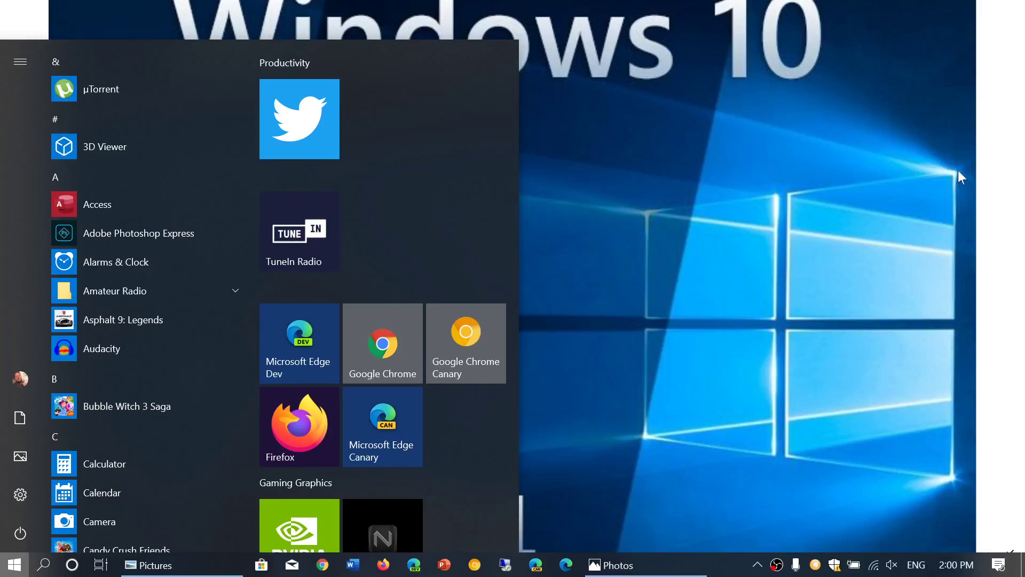
Dismiss the Start menu so the Windows 10 2004 wallpaper fills the screen in Photos
click(961, 177)
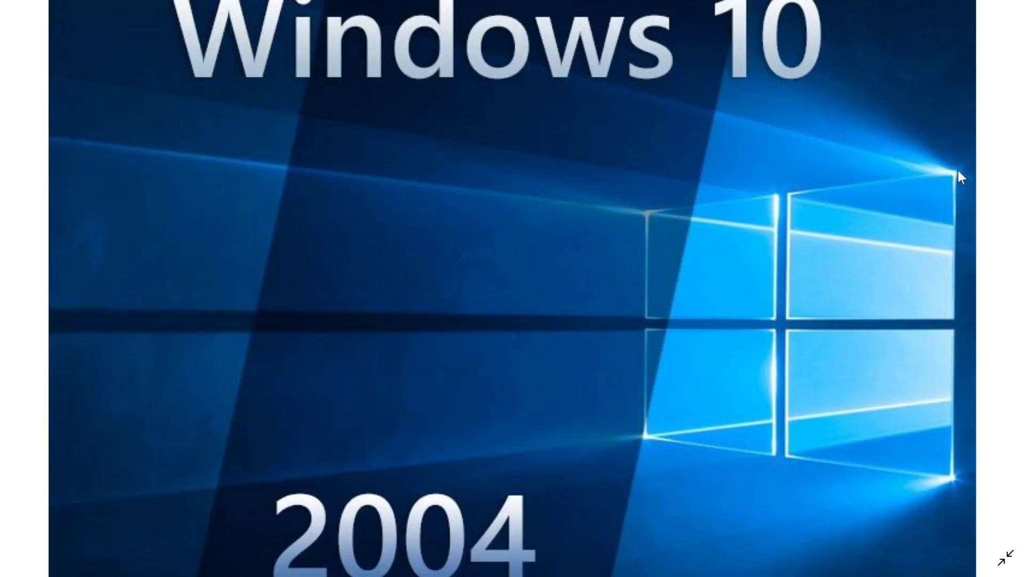